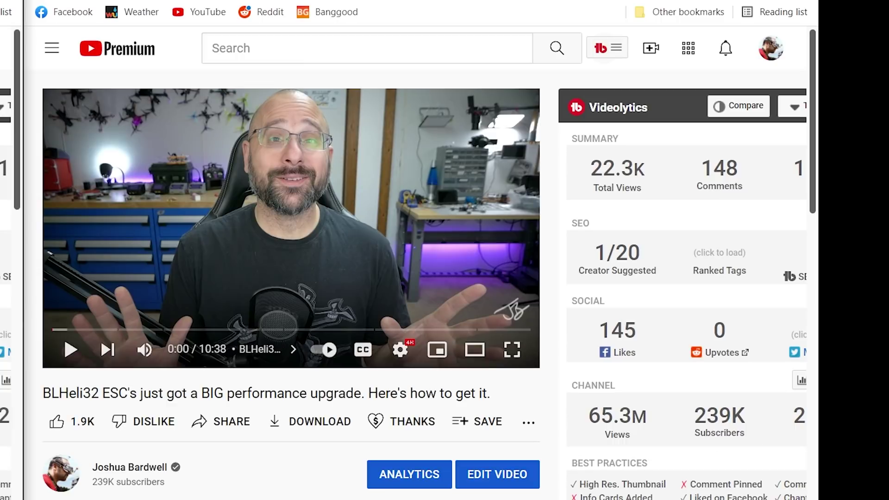
pyautogui.moveTo(51, 394); pyautogui.dragTo(172, 405)
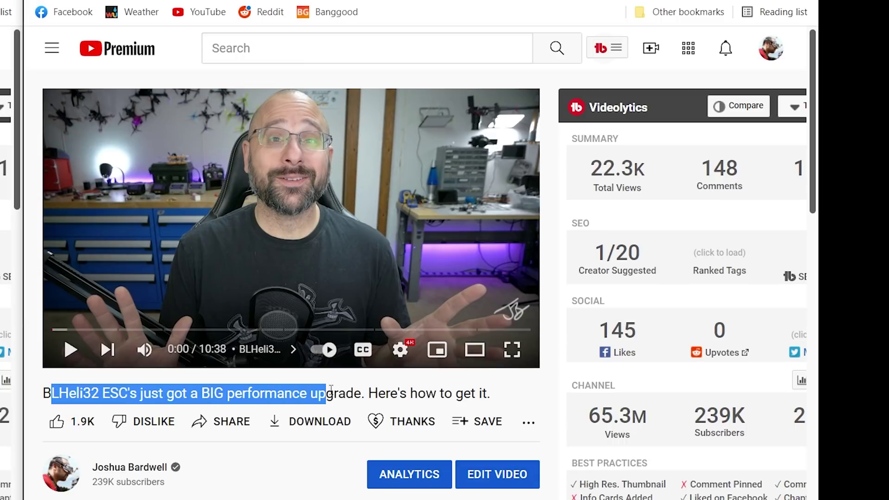